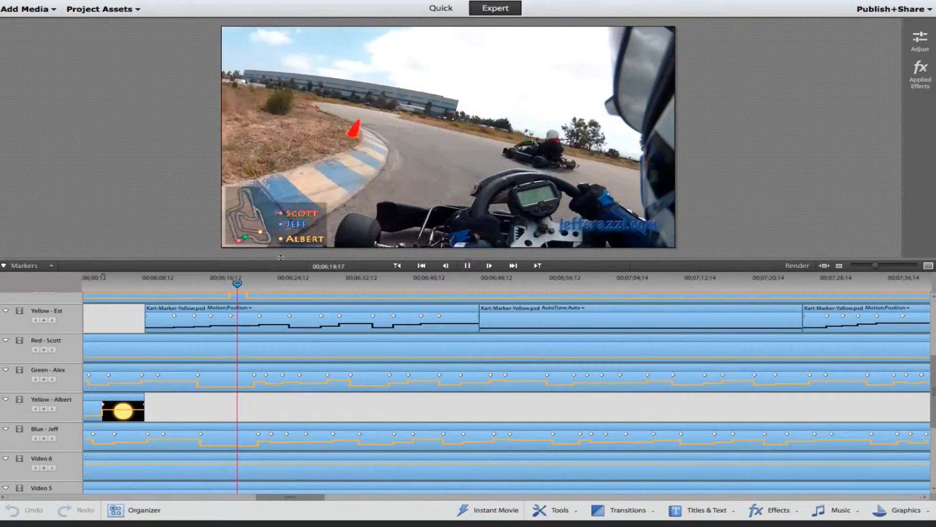
# Step: Pause playback, move to the green marker clip's next keyframe and show its Motion settings
pyautogui.click(468, 266)
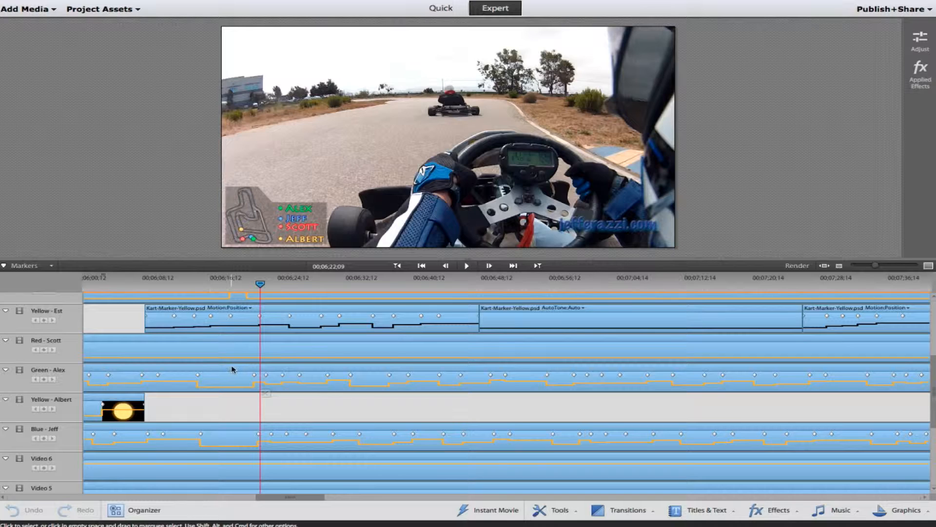
pyautogui.click(247, 371)
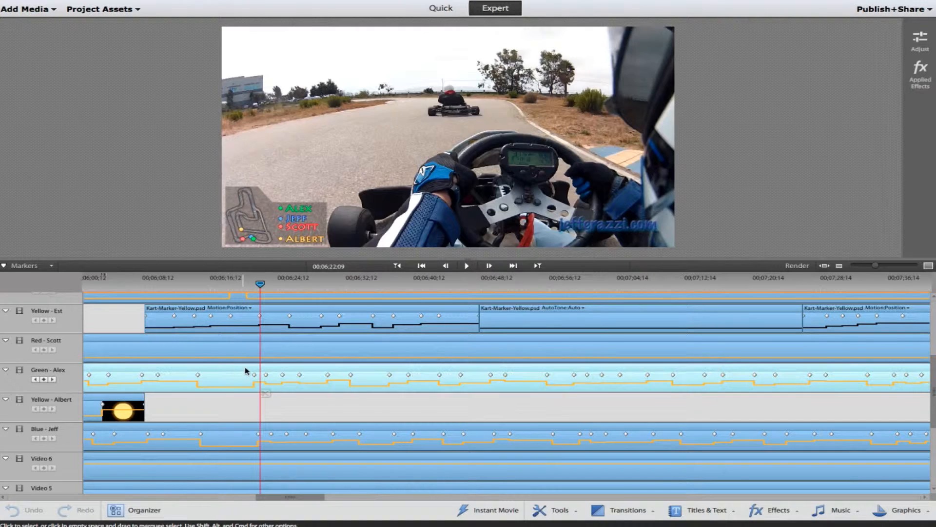
pyautogui.click(54, 379)
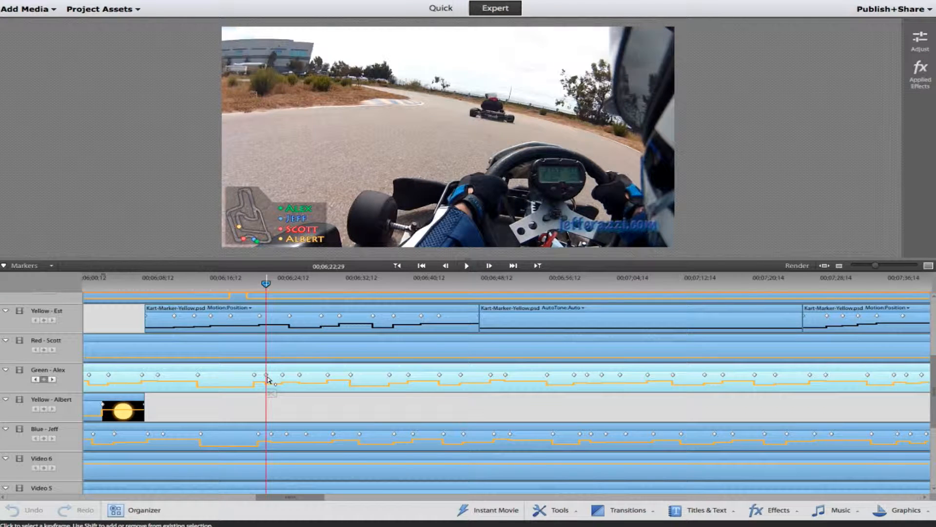
pyautogui.moveTo(267, 380)
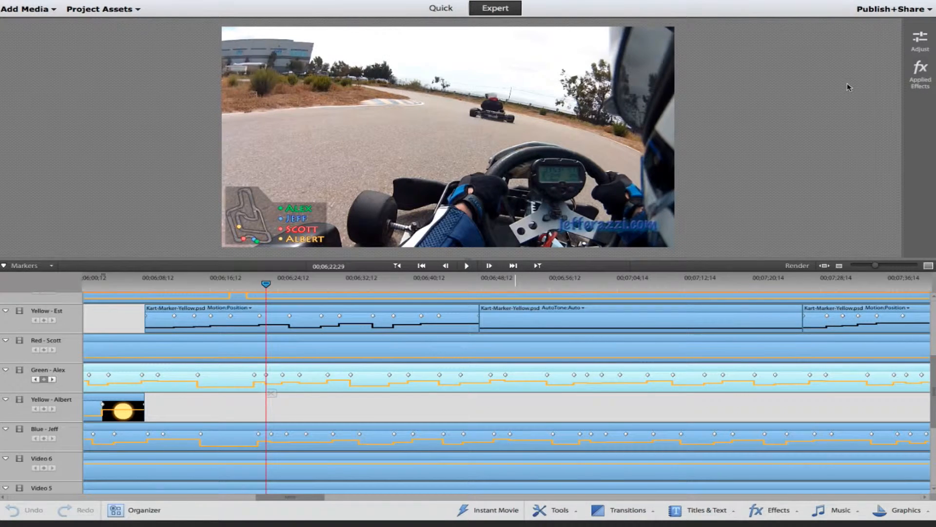
pyautogui.click(920, 73)
pyautogui.click(702, 43)
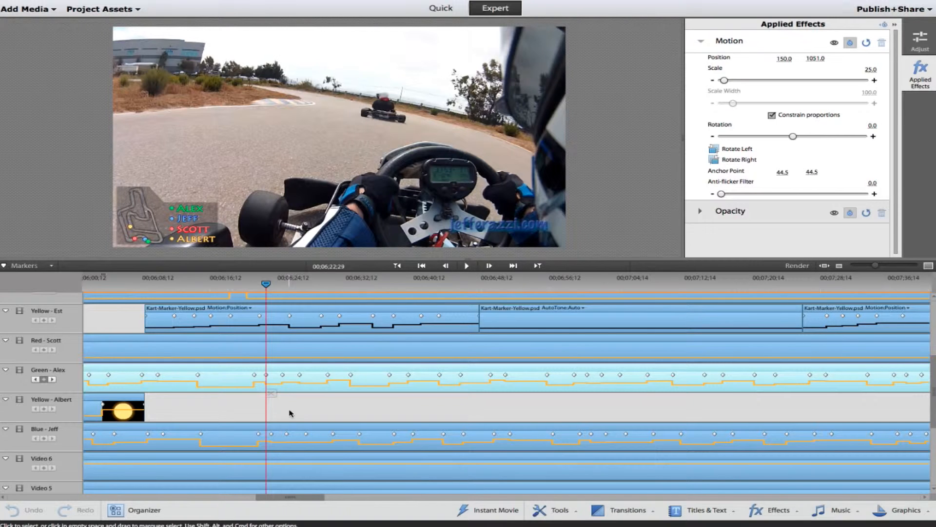
# Step: Move to the blue marker clip's next keyframe and show its Motion settings
pyautogui.click(283, 427)
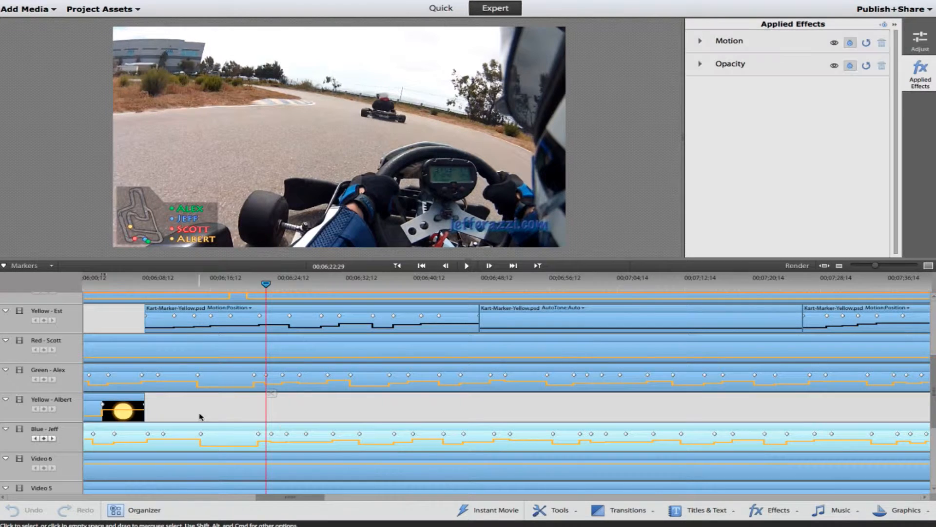
pyautogui.click(53, 438)
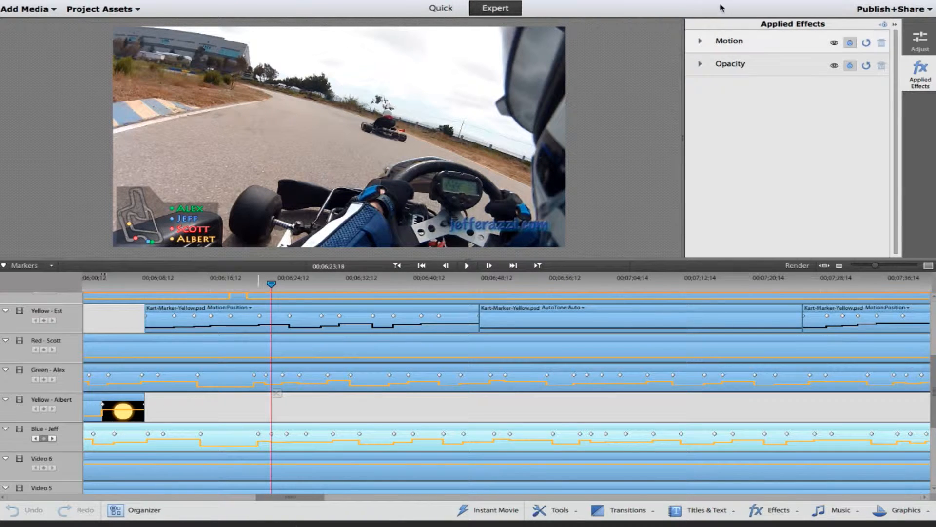
pyautogui.click(701, 42)
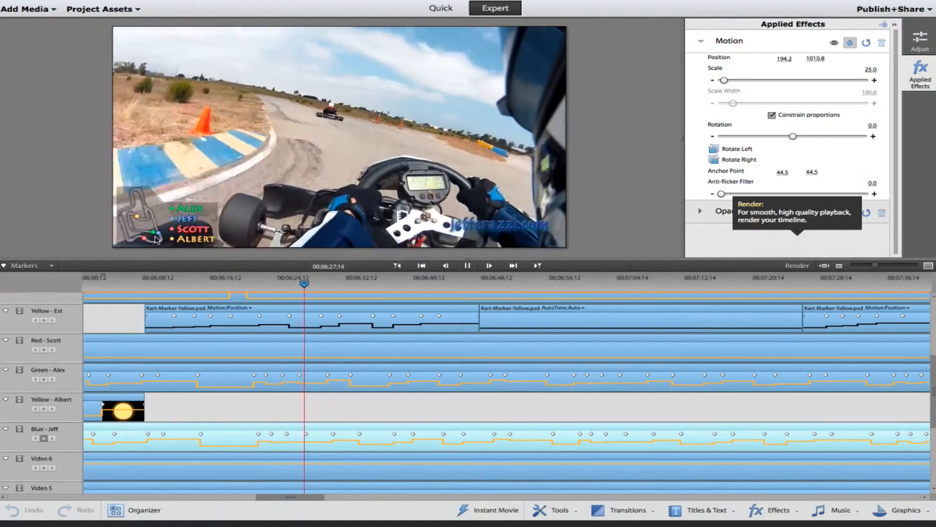
# Step: Pause playback and advance frame by frame to the green marker clip's keyframe at 00;06;30;08
pyautogui.click(466, 266)
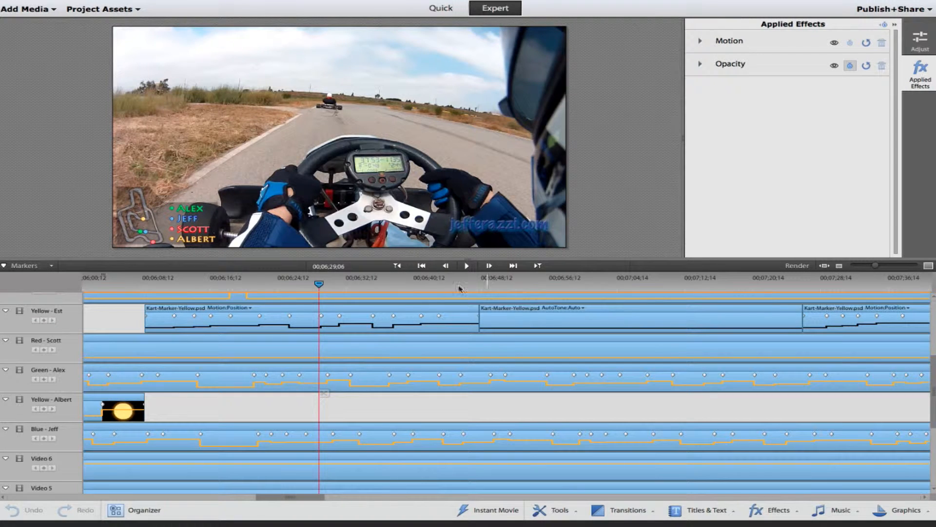
pyautogui.click(302, 369)
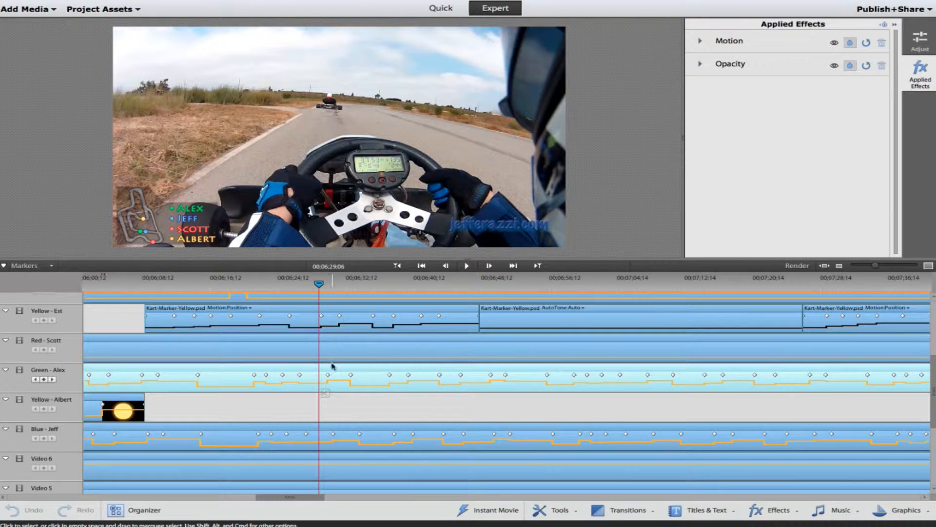
pyautogui.press('Right')
pyautogui.press('Right')
pyautogui.press('Right')
pyautogui.press('Right')
pyautogui.press('Right')
pyautogui.press('Right')
pyautogui.press('Right')
pyautogui.press('Right')
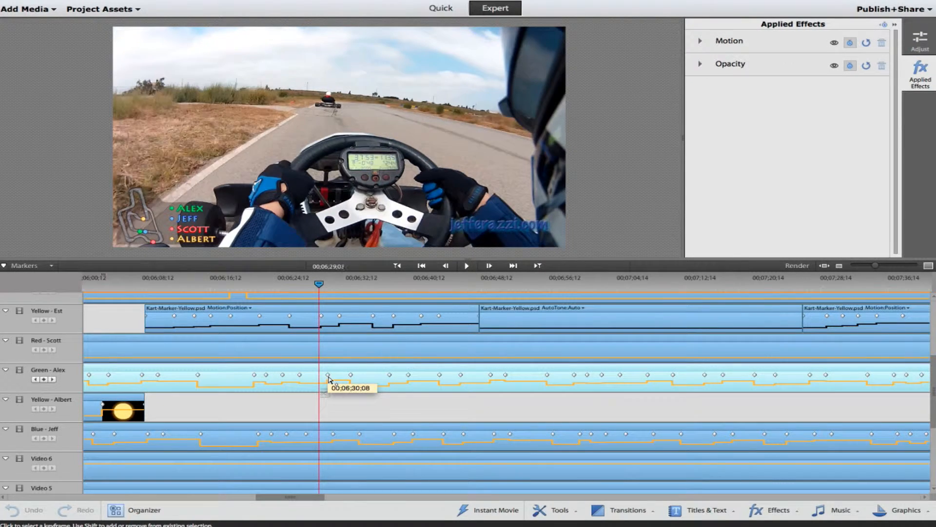
pyautogui.press('Right')
pyautogui.press('Right')
pyautogui.press('Right')
pyautogui.press('Right')
pyautogui.press('Right')
pyautogui.press('Right')
pyautogui.press('Right')
pyautogui.press('Right')
pyautogui.press('Right')
pyautogui.press('Right')
pyautogui.press('Right')
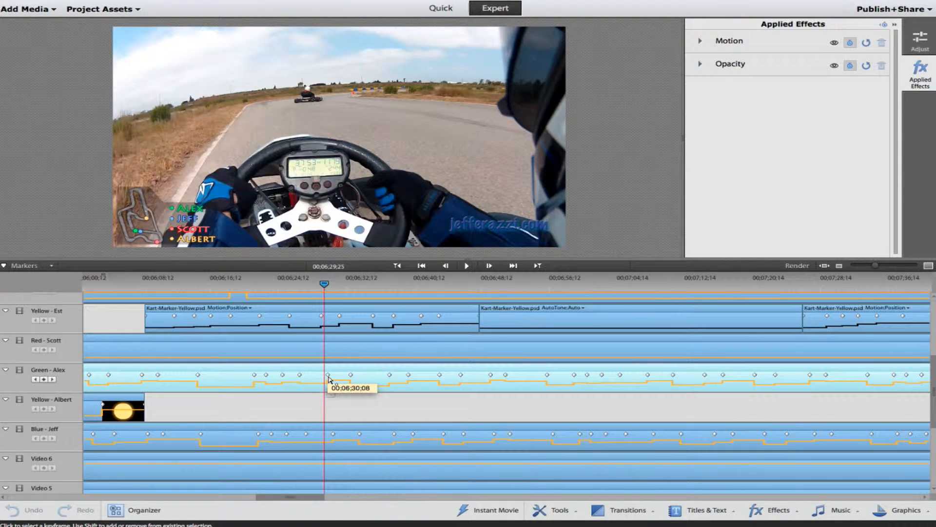
pyautogui.press('Right')
pyautogui.press('Right')
pyautogui.press('Right')
pyautogui.press('Right')
pyautogui.press('Right')
pyautogui.press('Right')
pyautogui.press('Right')
pyautogui.press('Right')
pyautogui.press('Right')
pyautogui.press('Right')
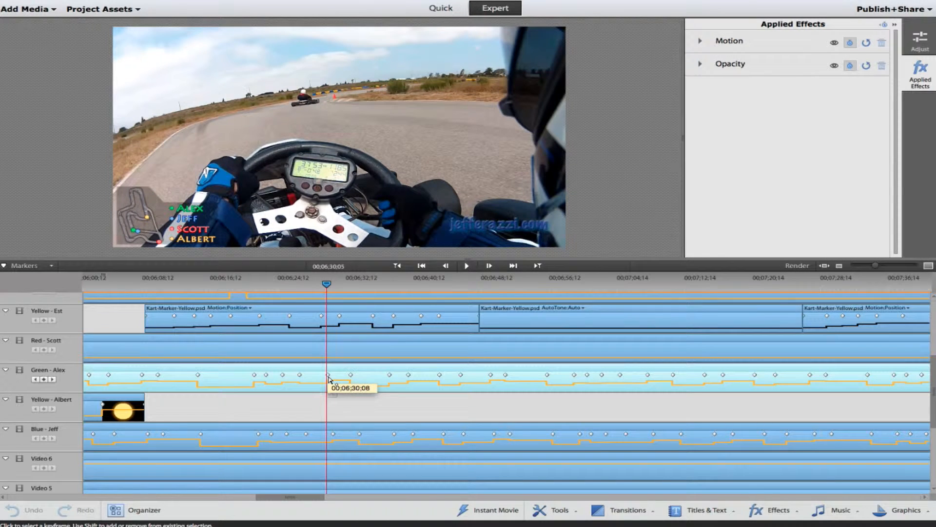
pyautogui.click(52, 379)
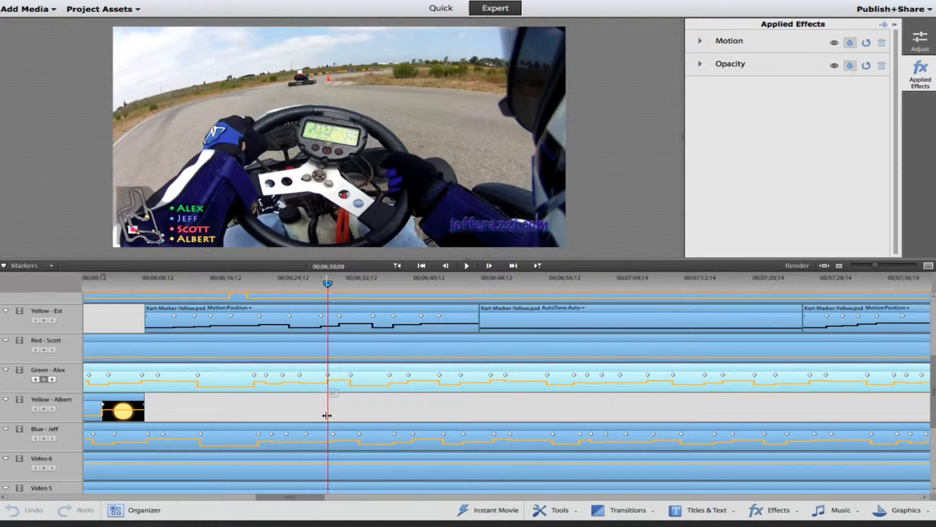
# Step: Move to the blue marker clip's next keyframe, compare it with the preceding frames and show its Motion settings
pyautogui.click(334, 431)
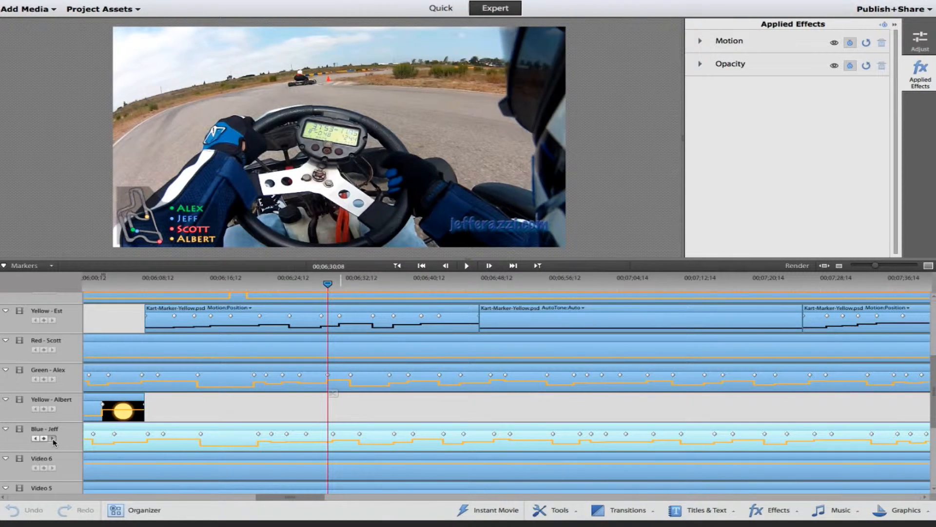
pyautogui.click(52, 438)
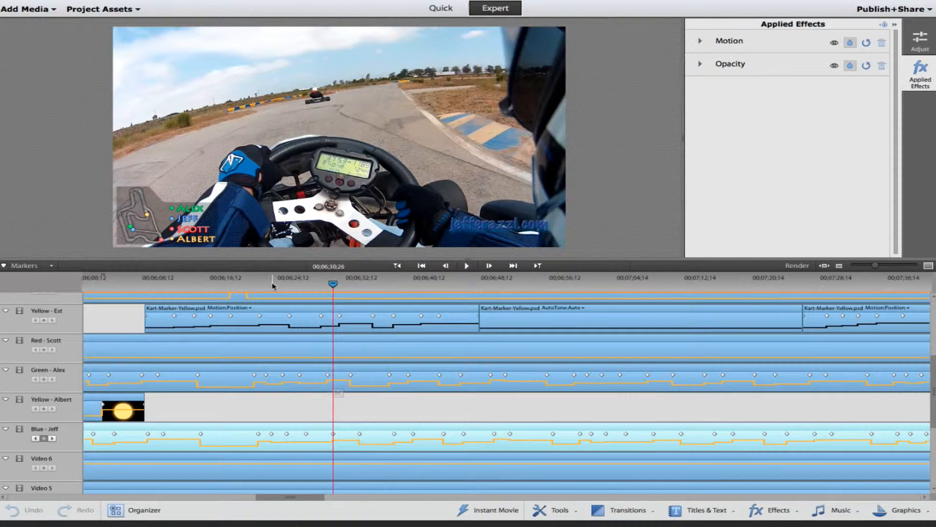
pyautogui.press('Left')
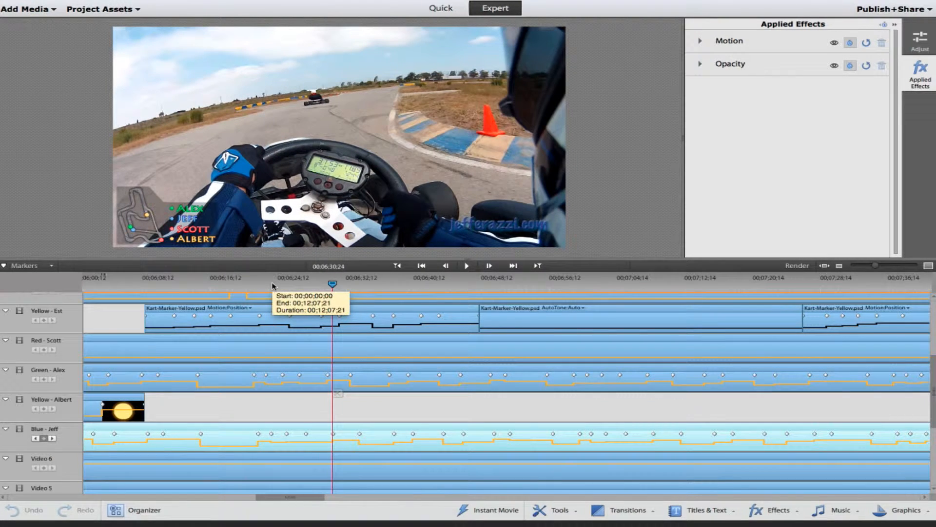
pyautogui.press('Right')
pyautogui.press('Right')
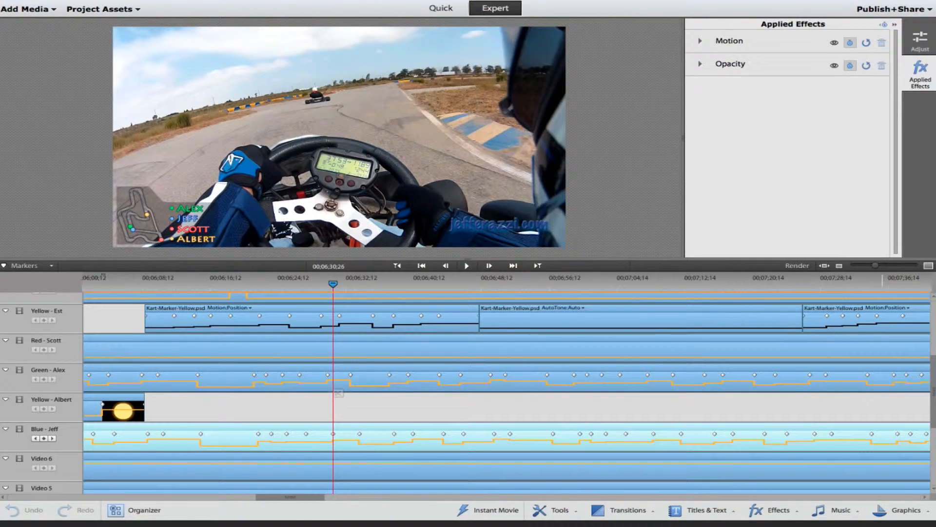
pyautogui.click(701, 41)
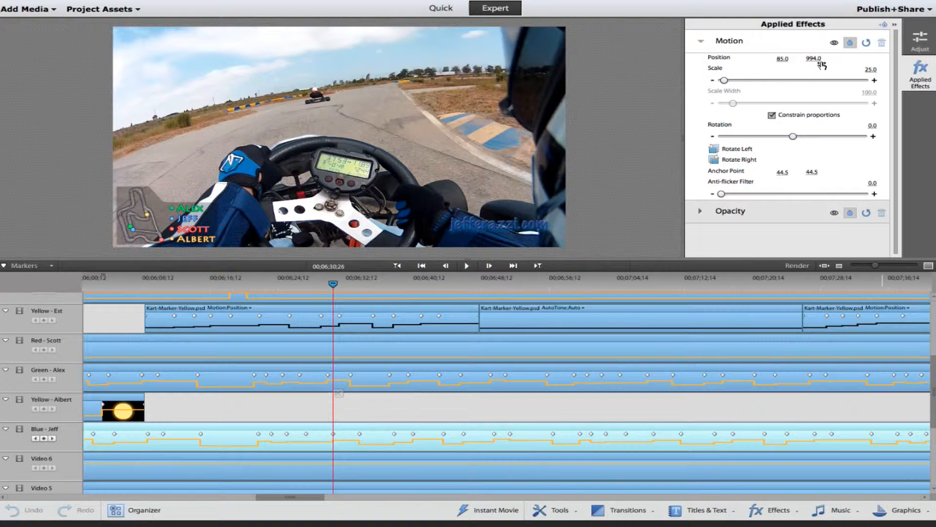
# Step: Return to the green marker clip's previous keyframe and show its Motion settings
pyautogui.click(359, 370)
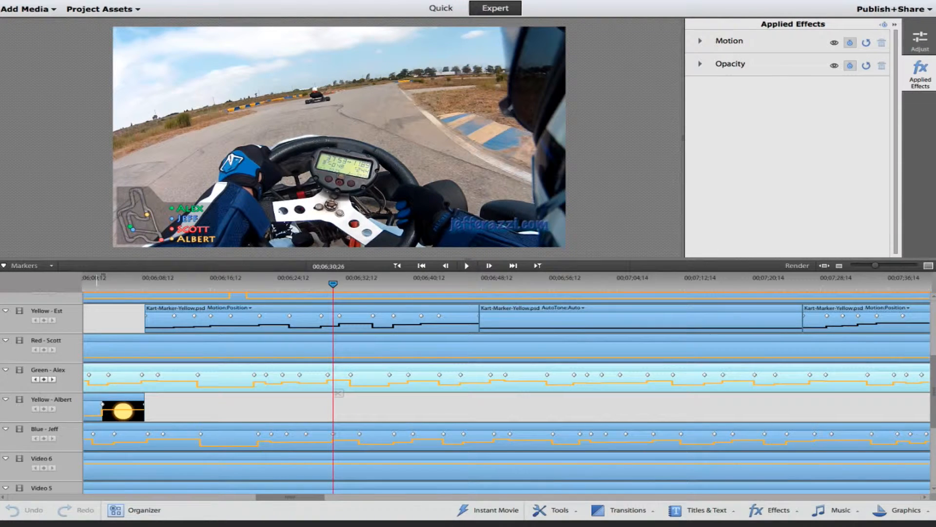
pyautogui.click(36, 379)
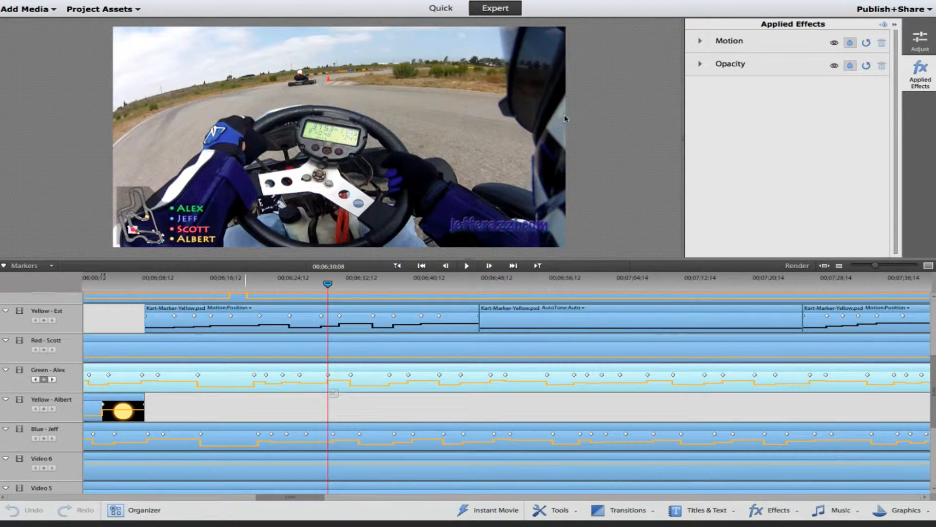
pyautogui.click(701, 41)
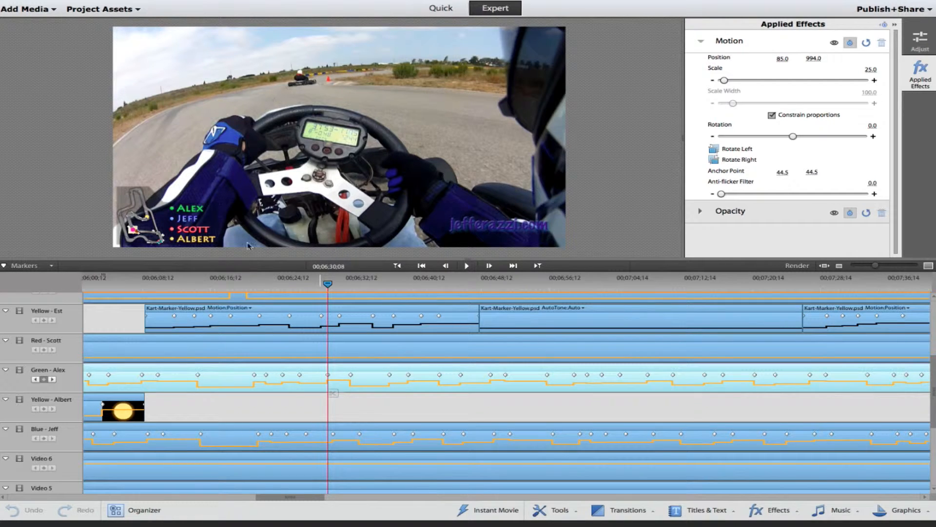
# Step: Select the map overlay in the preview, then the yellow marker clip ending just before the Yellow - Est clips
pyautogui.click(74, 218)
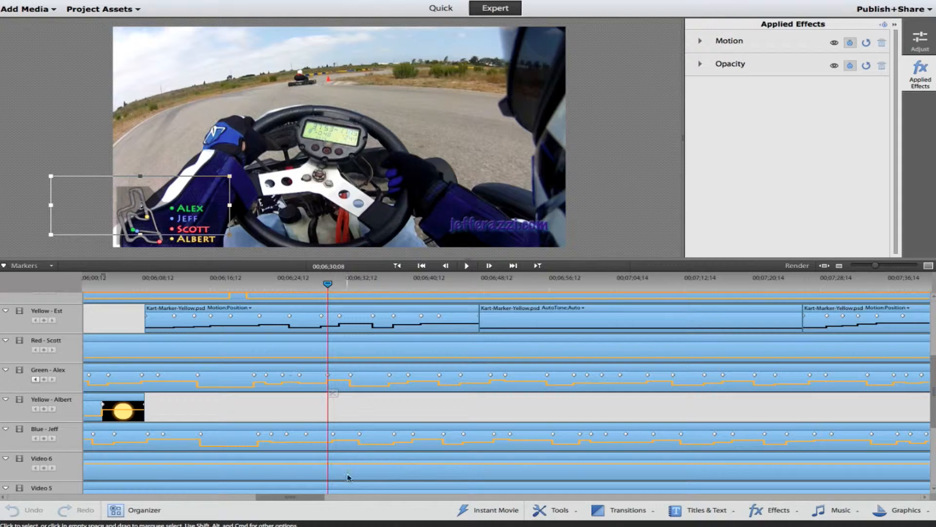
pyautogui.moveTo(304, 498); pyautogui.dragTo(272, 503)
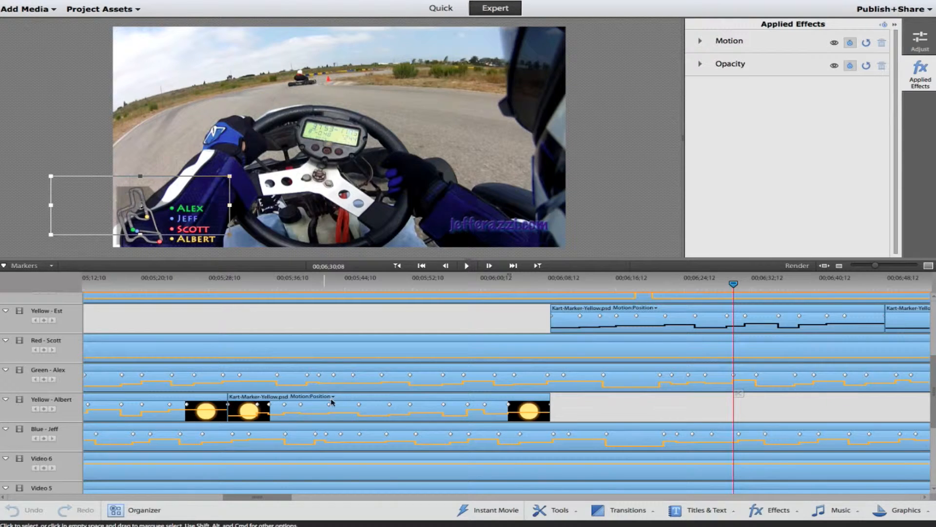
pyautogui.click(460, 397)
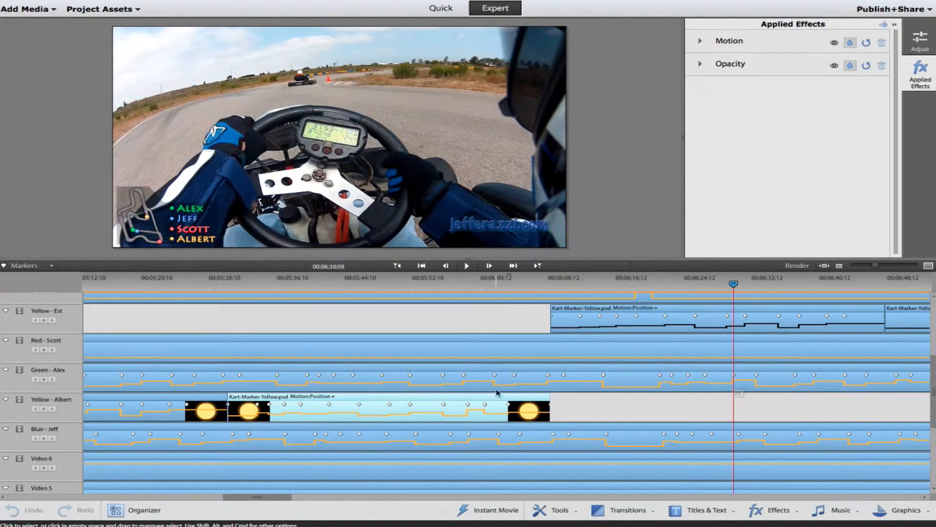
# Step: Examine the successive yellow marker clips along the Yellow - Est track through to the end of the race
pyautogui.moveTo(283, 496); pyautogui.dragTo(318, 496)
pyautogui.click(341, 308)
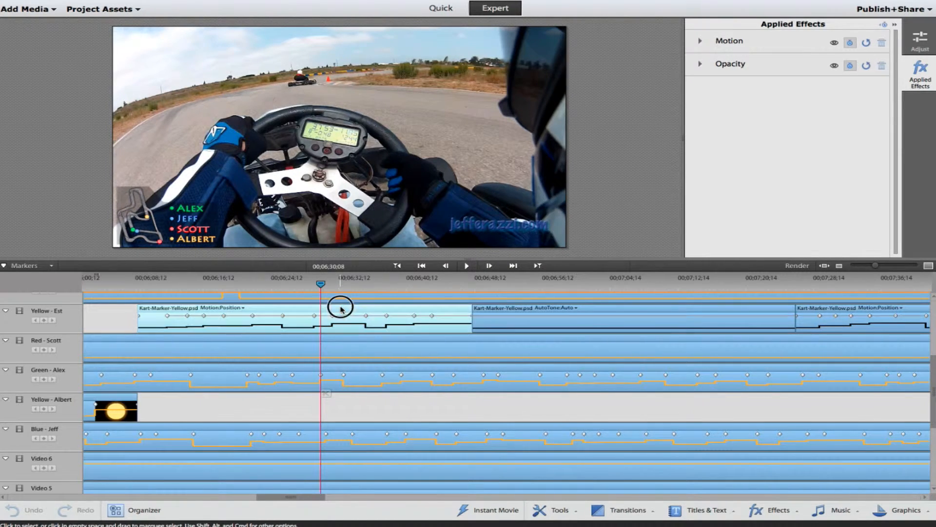
pyautogui.click(504, 311)
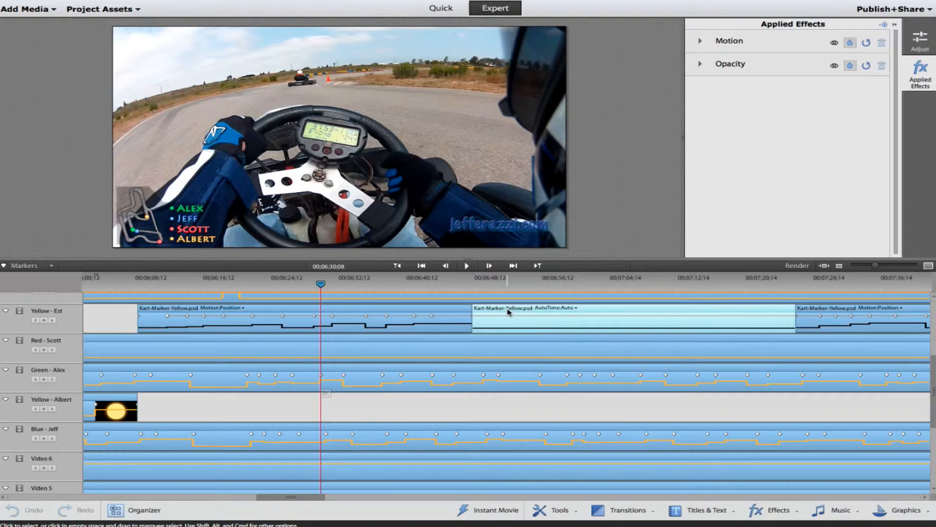
pyautogui.click(820, 310)
pyautogui.moveTo(283, 496); pyautogui.dragTo(336, 497)
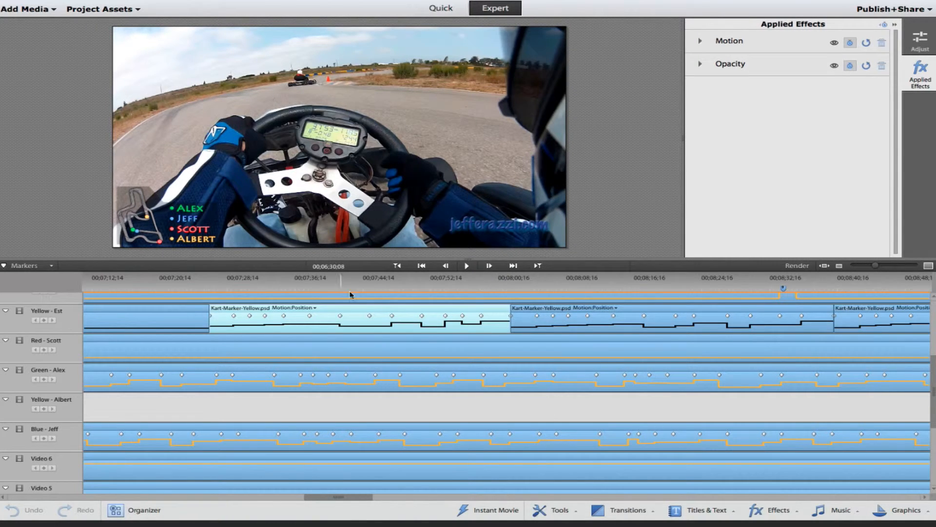
pyautogui.moveTo(366, 496); pyautogui.dragTo(418, 501)
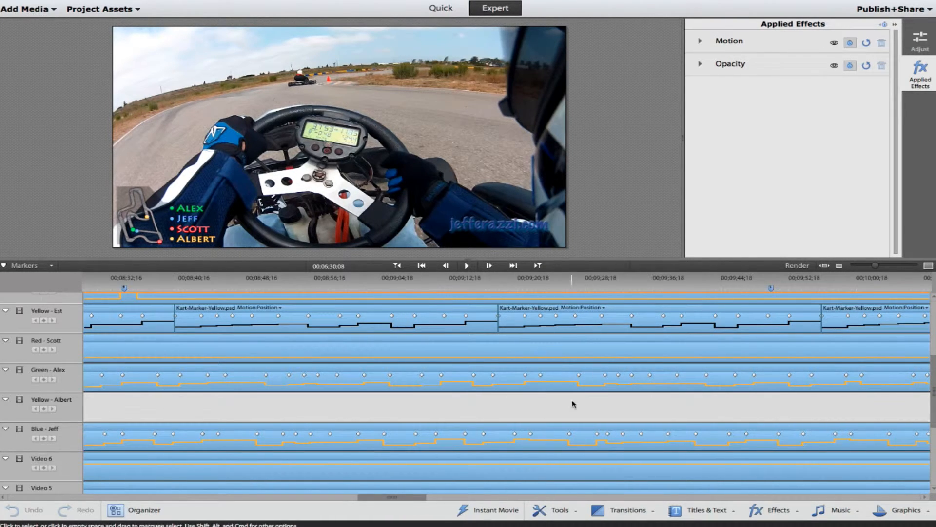
pyautogui.click(421, 497)
pyautogui.moveTo(422, 497); pyautogui.dragTo(484, 499)
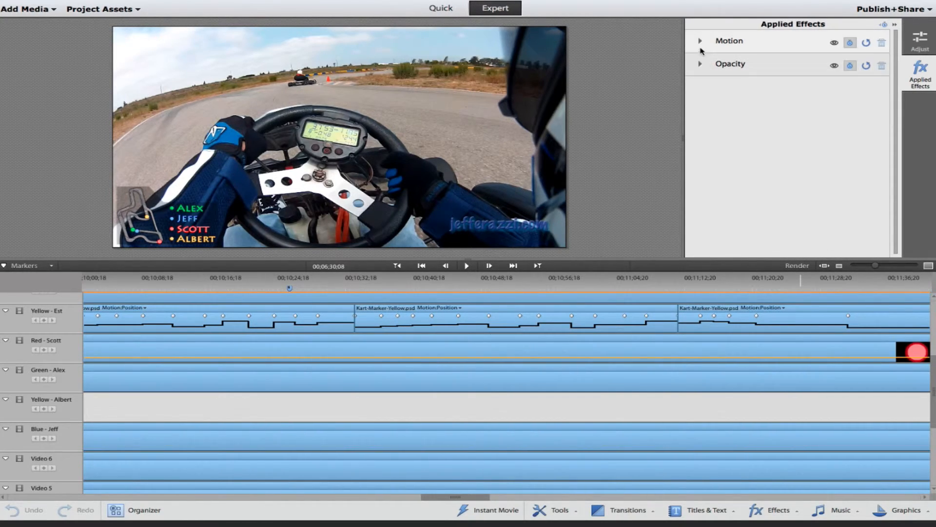
# Step: Show the selected yellow marker clip's Motion settings, open its Position values for editing, and check the green marker keyframe's timecode near 00;10;42
pyautogui.click(701, 42)
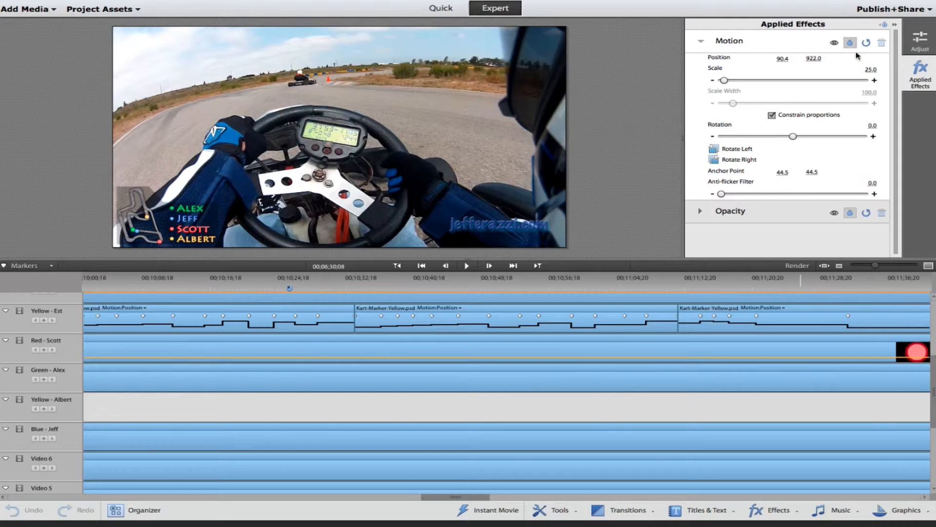
pyautogui.click(786, 58)
pyautogui.click(815, 58)
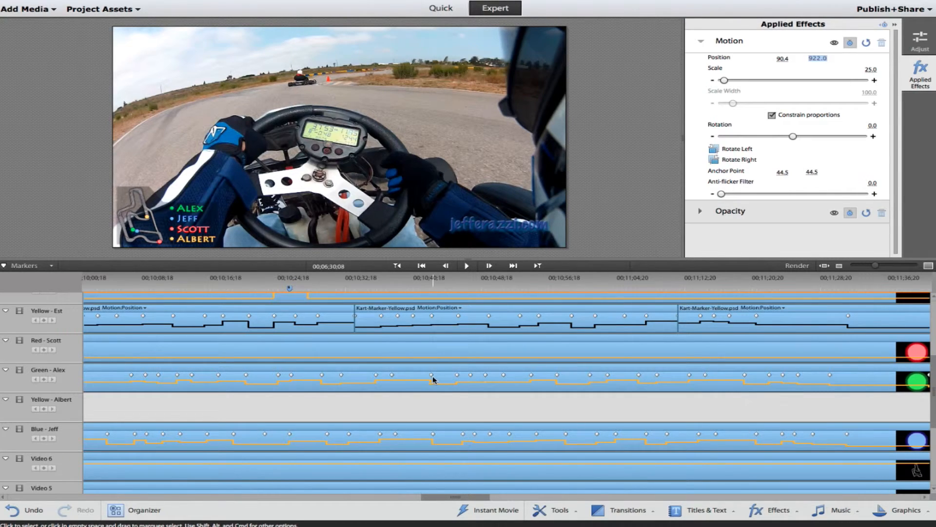
pyautogui.moveTo(434, 380)
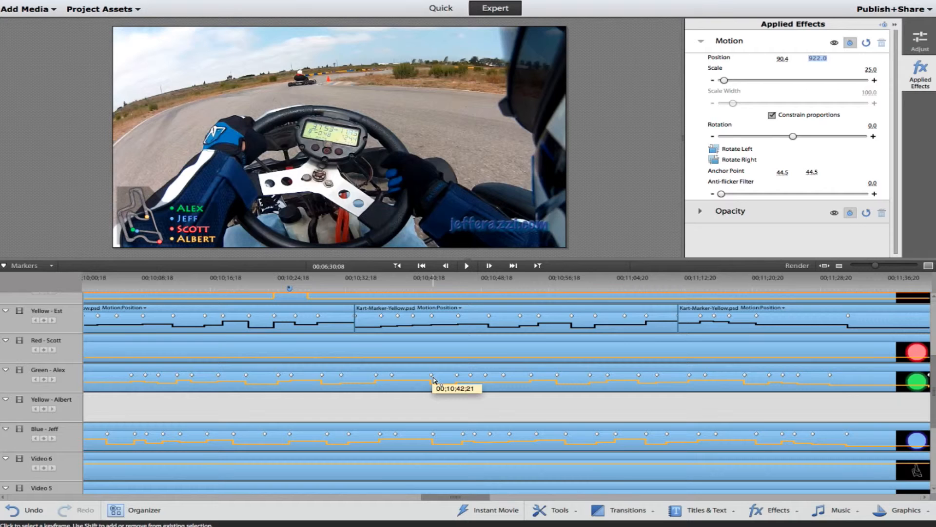